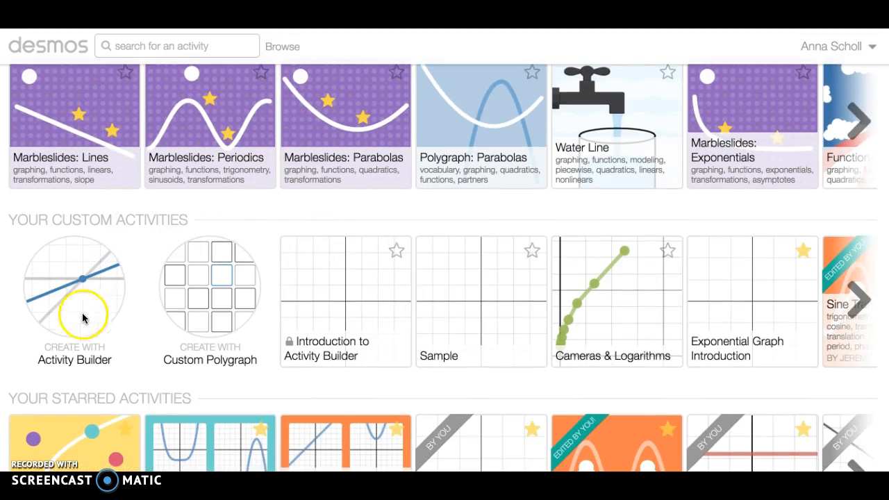
Create a new Activity Builder activity titled "Intro to Builder" and start building it.
click(77, 284)
click(79, 308)
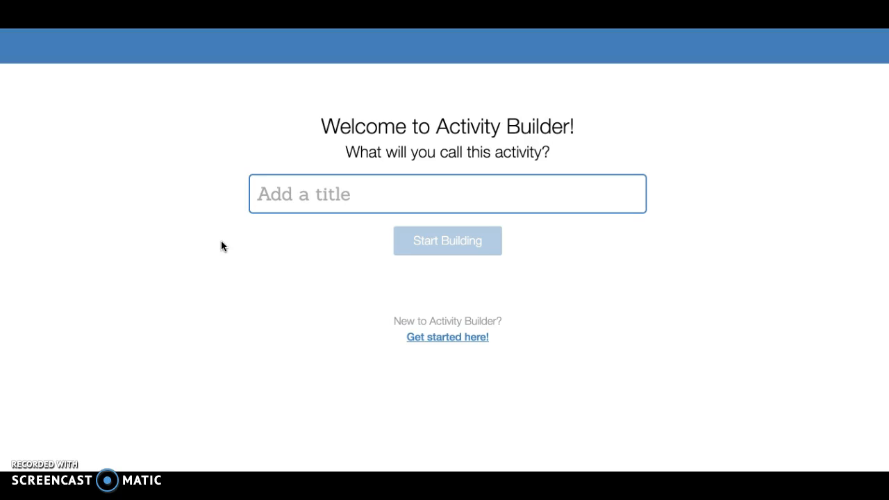
text(Intro to )
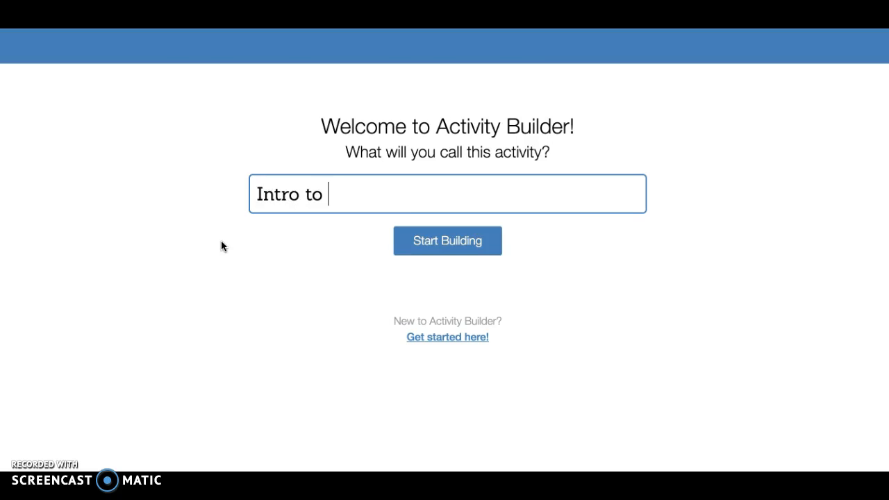
text(Builder)
click(238, 246)
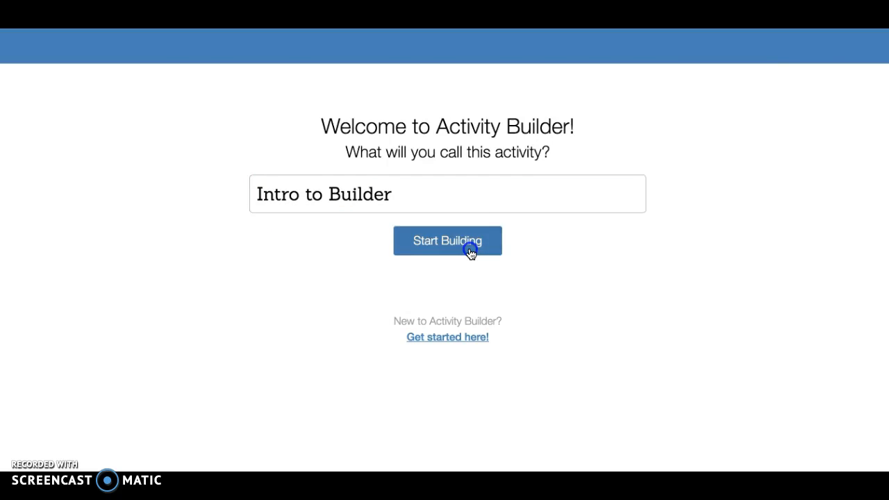
click(469, 249)
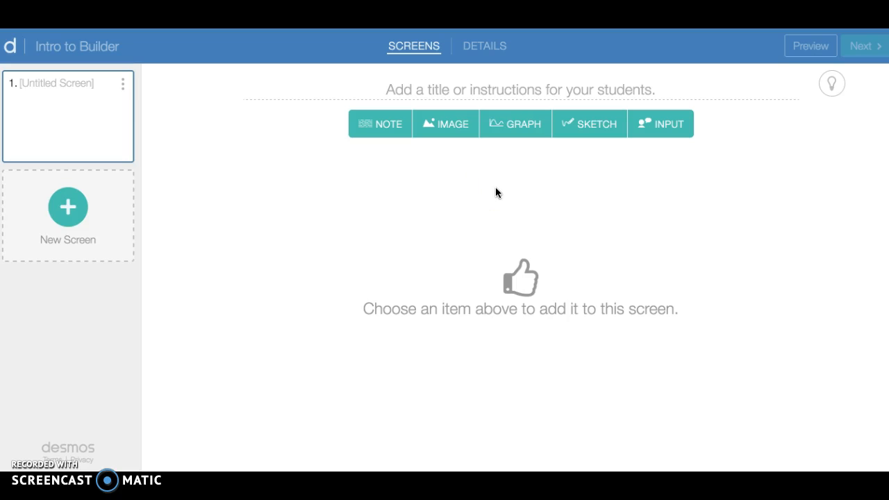
Add a graph to the first screen with the note "Adjust the sliders for m & b to explore a linear equation.".
click(507, 129)
click(511, 130)
click(178, 184)
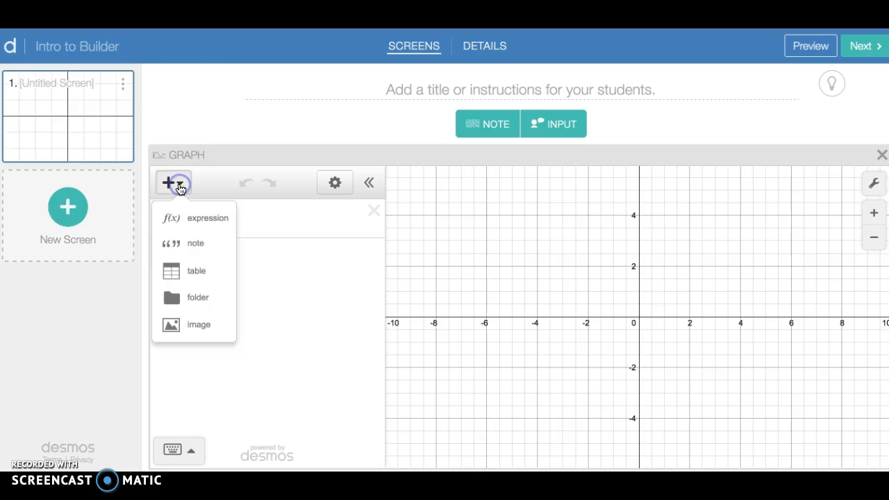
click(198, 244)
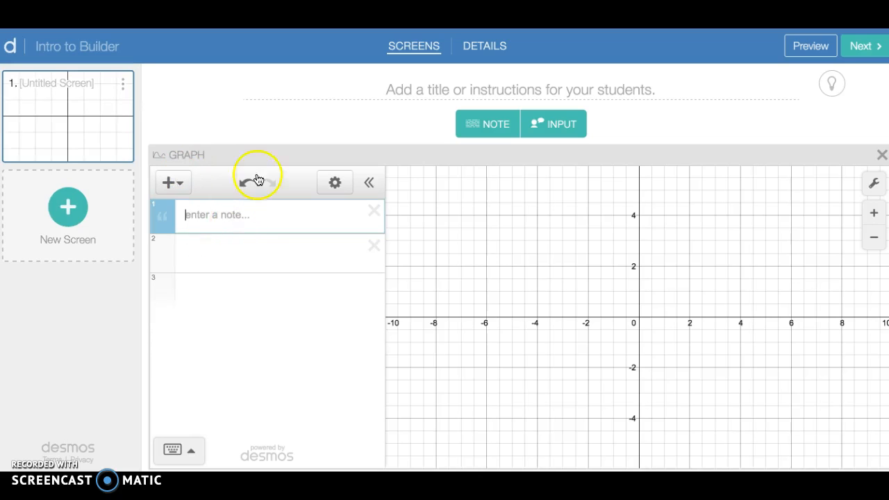
text(Adjus)
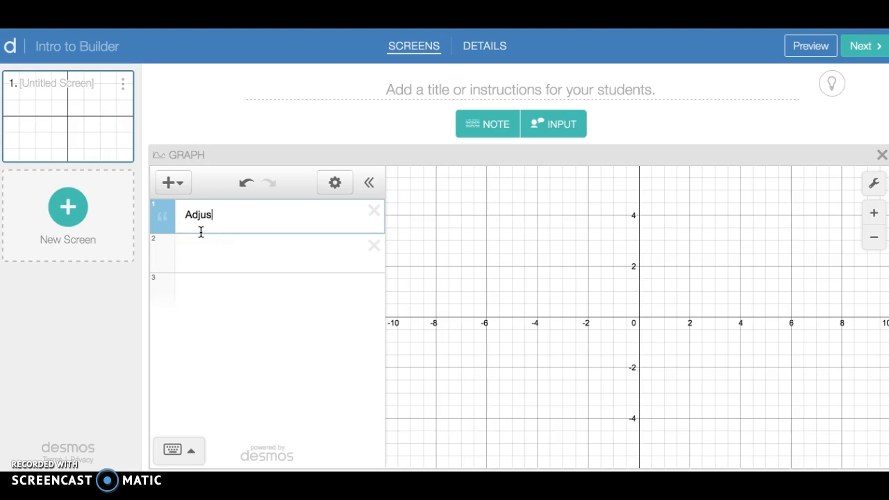
text(t the slinders for m &)
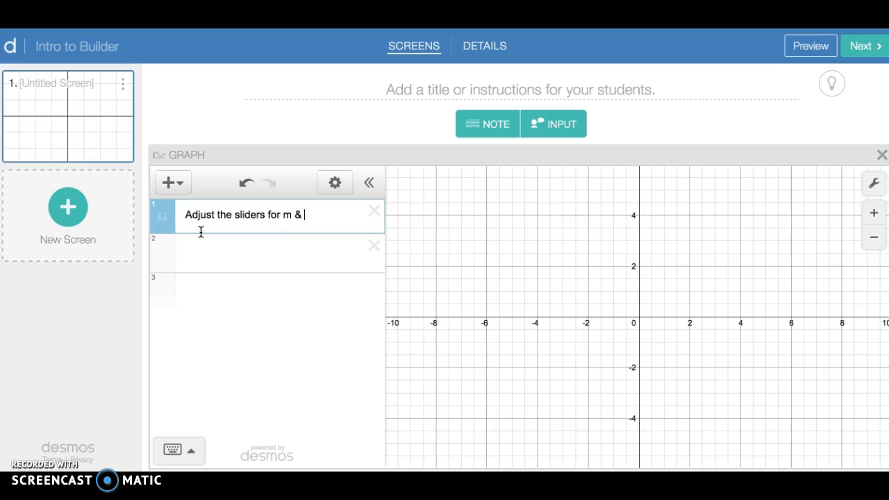
text(e )
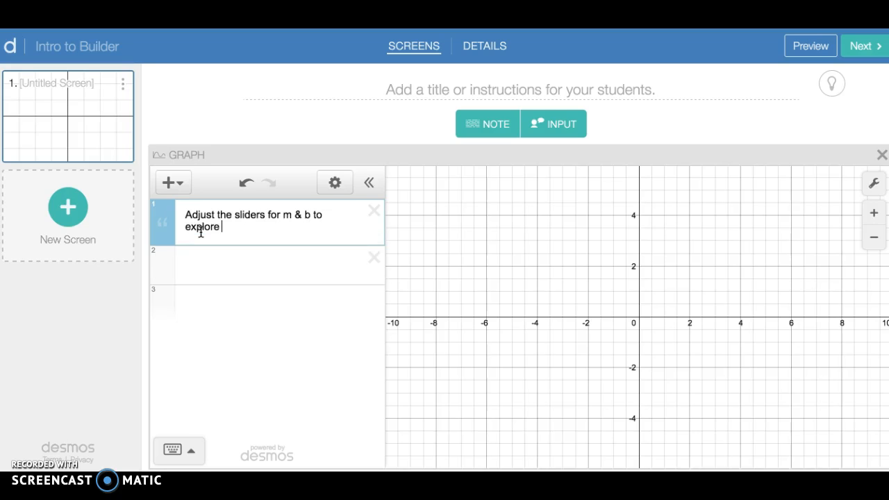
text(t)
Title the first screen "Explore Linear Equations".
click(413, 93)
text(Explore Linear)
key(BackSpace)
key(BackSpace)
key(BackSpace)
key(BackSpace)
key(BackSpace)
text(inear Eeq)
key(BackSpace)
key(BackSpace)
text(quations)
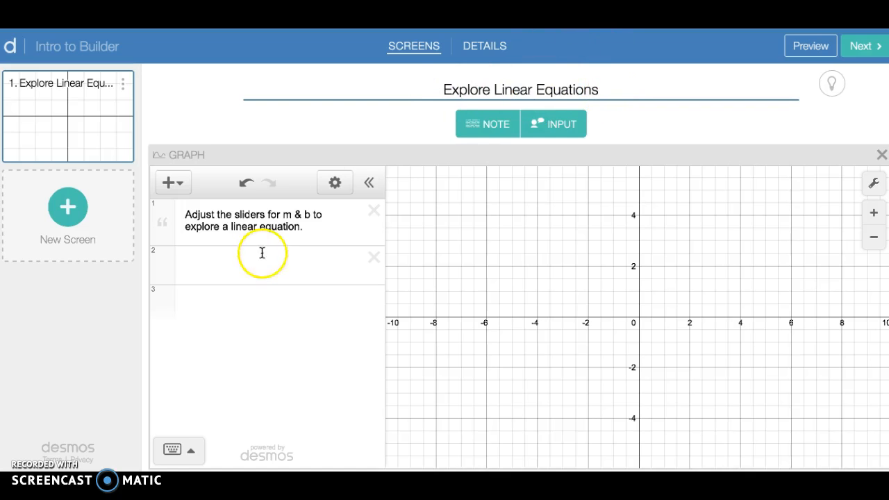
click(487, 126)
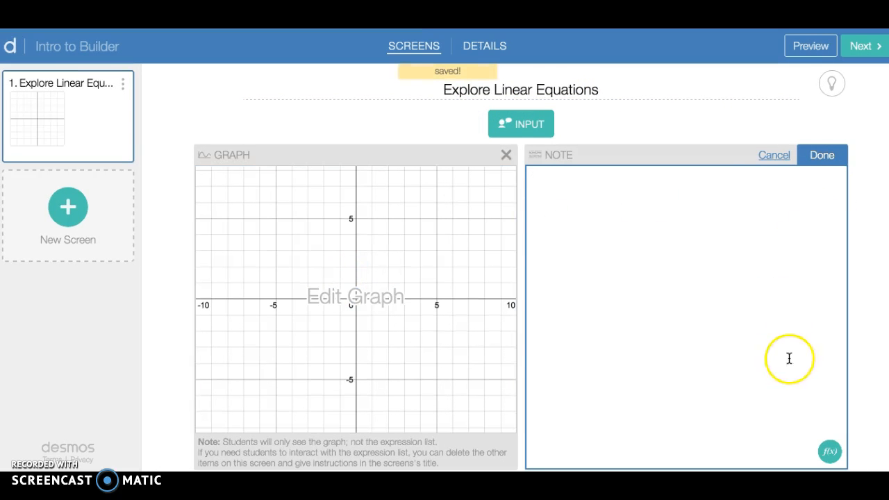
click(774, 155)
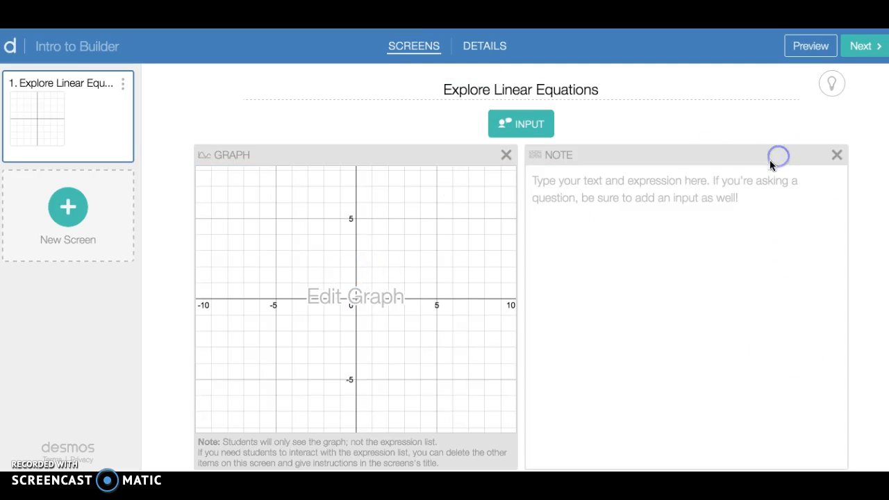
click(839, 155)
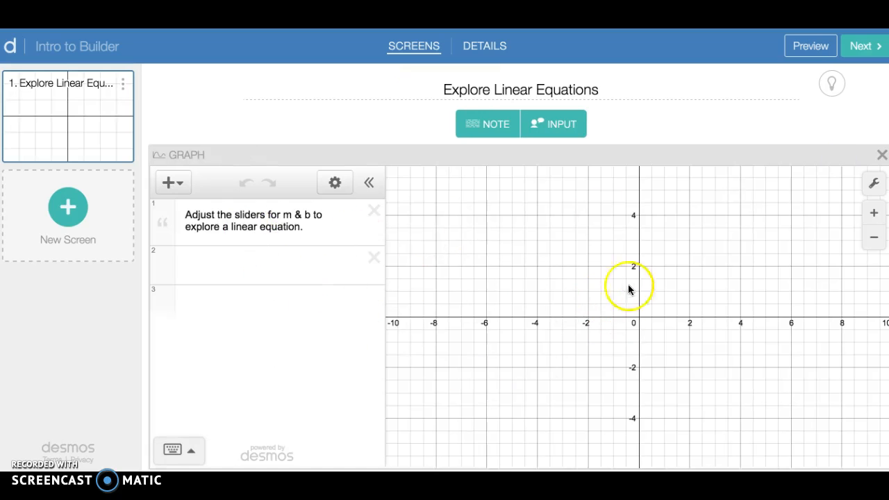
Enter the equation y = mx + b below the graph's note and add sliders for both m and b.
click(242, 271)
text(y =)
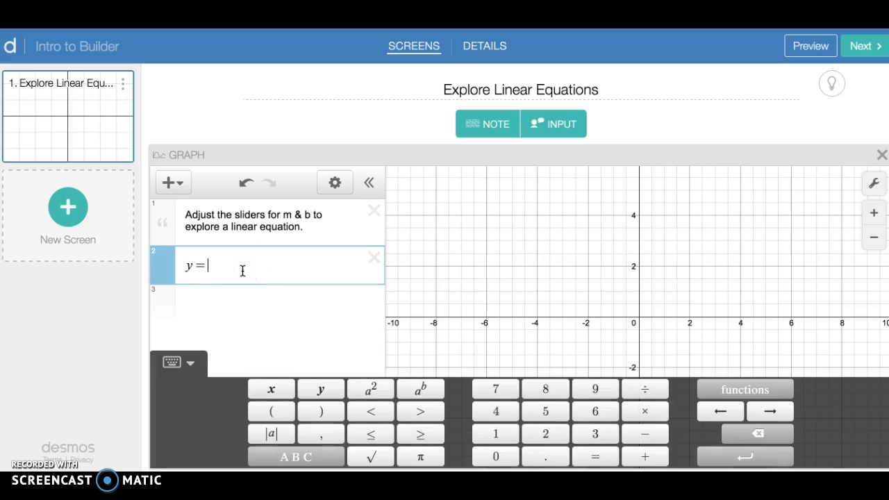
text( mx + b)
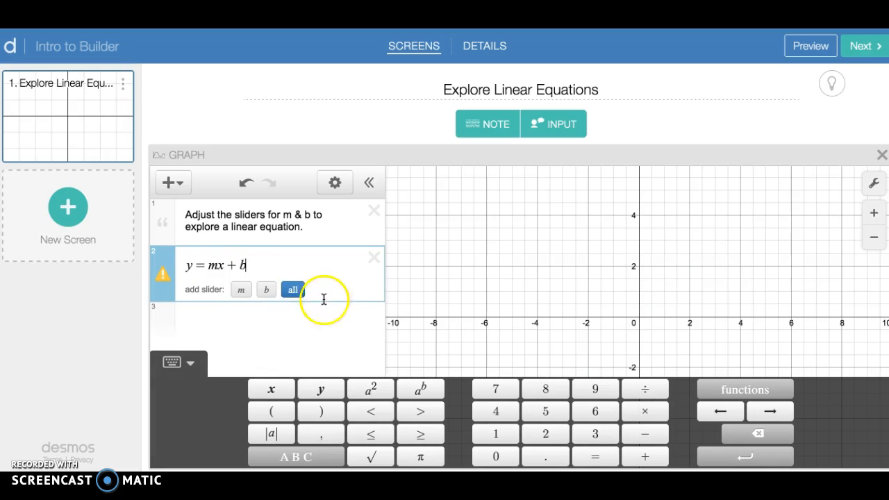
click(295, 295)
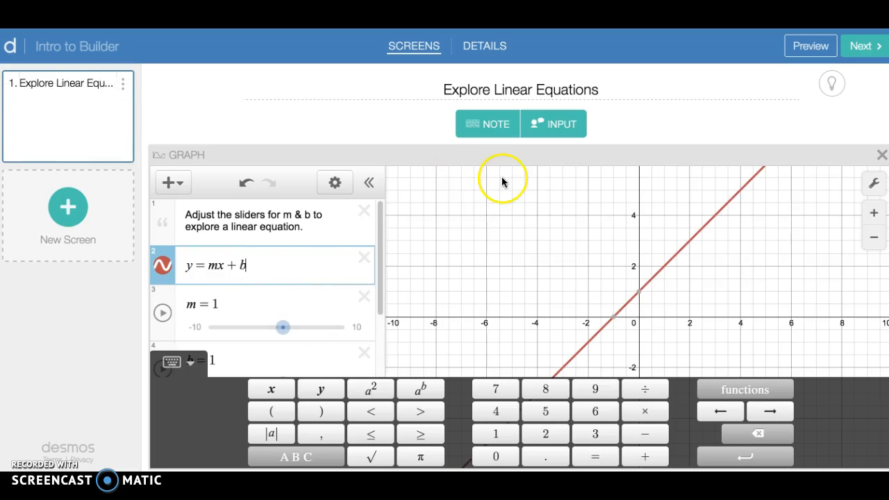
Add a second screen with a graph that copies the students' previous graph.
click(67, 206)
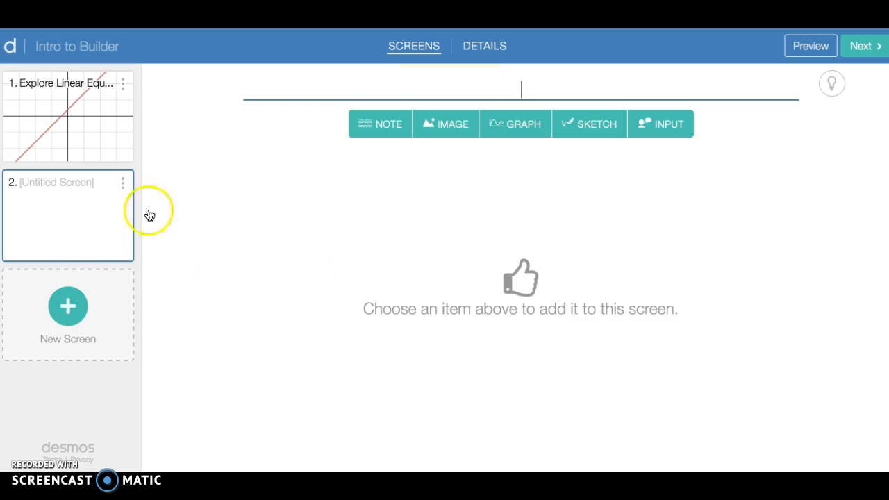
click(522, 125)
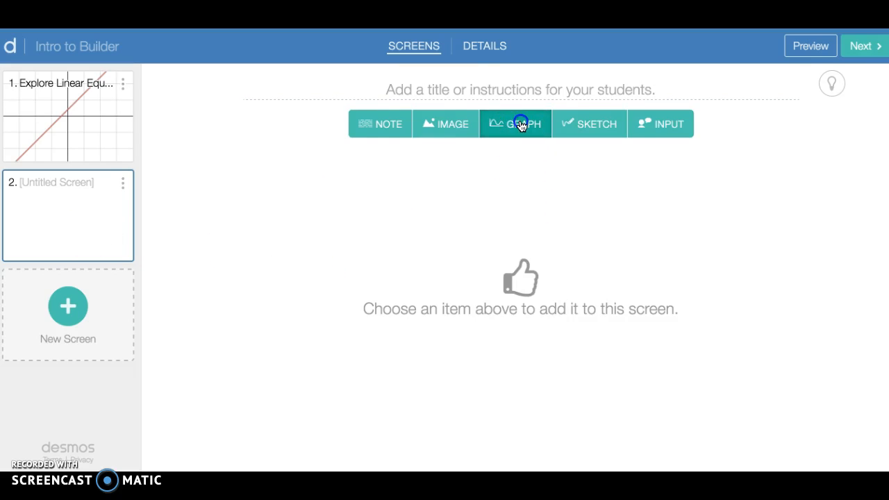
click(874, 159)
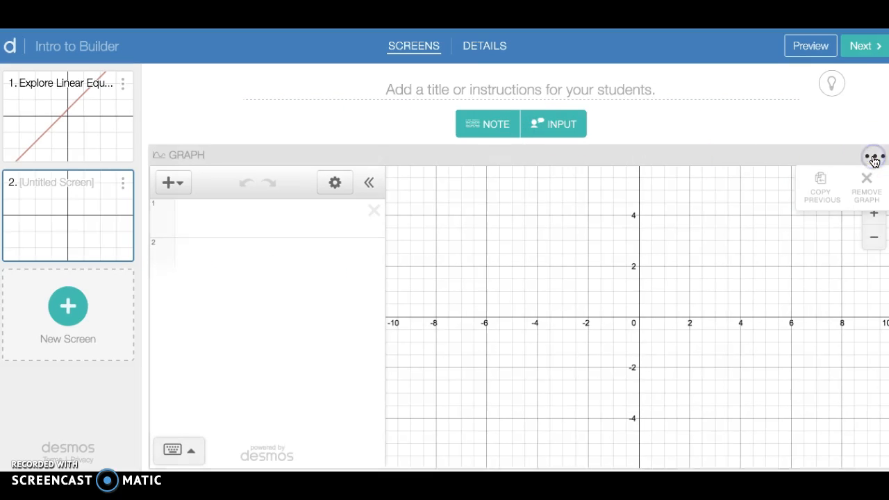
click(825, 185)
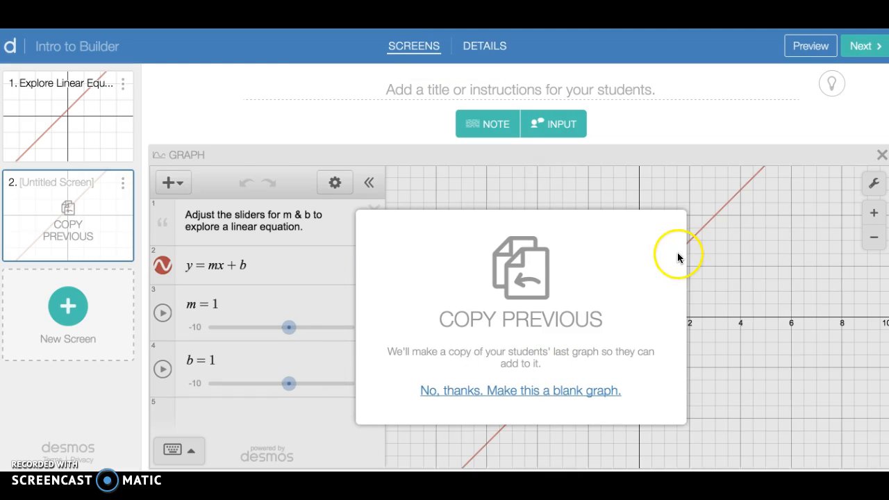
Add a text input and the note "What did you notice about changing the m slider and the graph?" to screen 2.
click(496, 124)
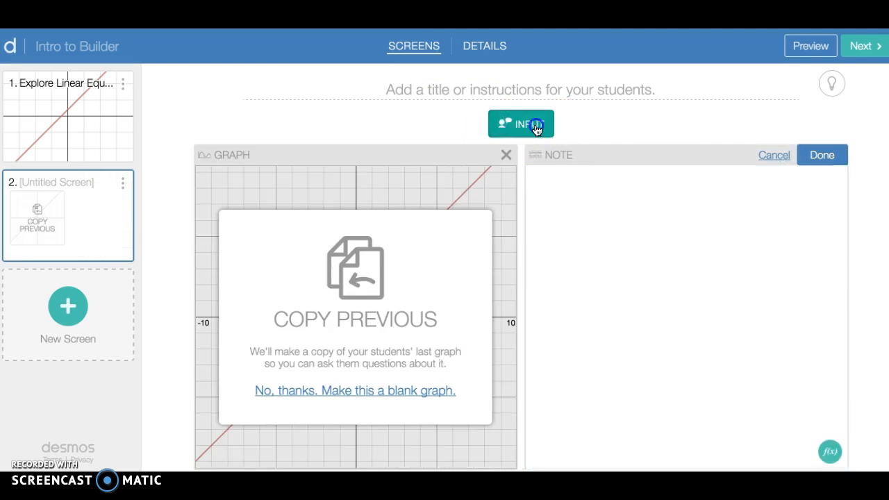
click(536, 128)
click(604, 163)
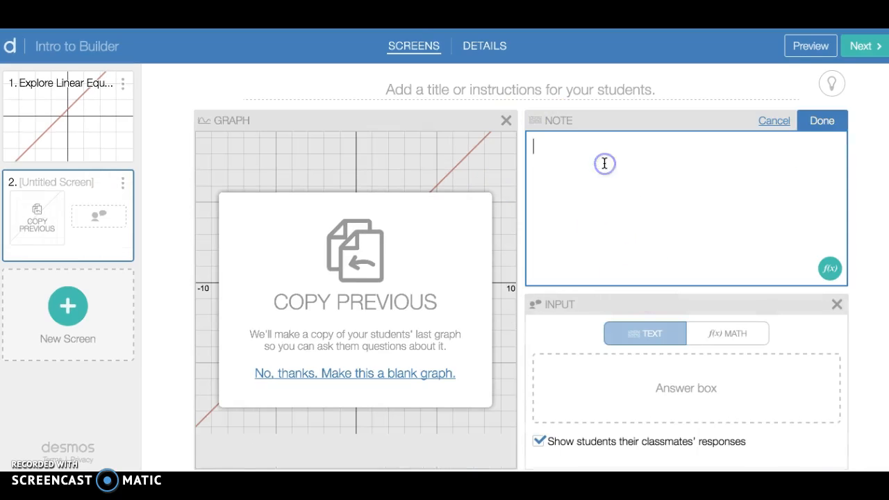
text(Wha)
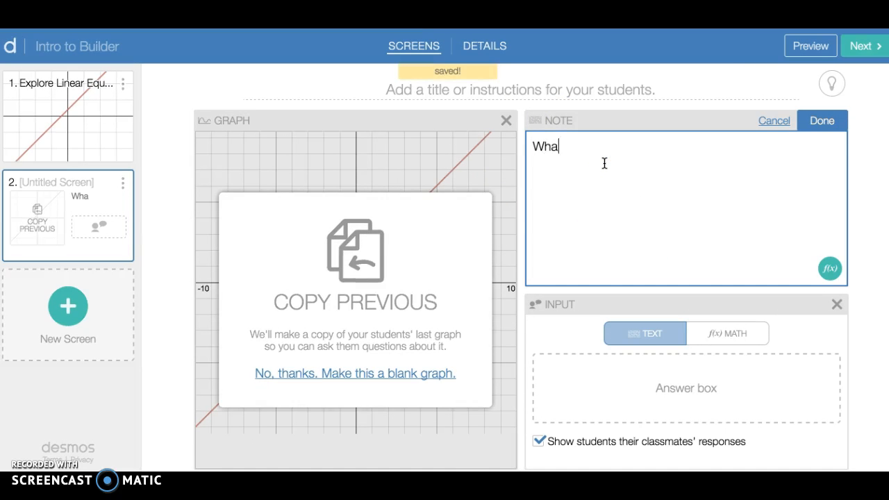
text(t did you notice about changing the m slider and the graph?)
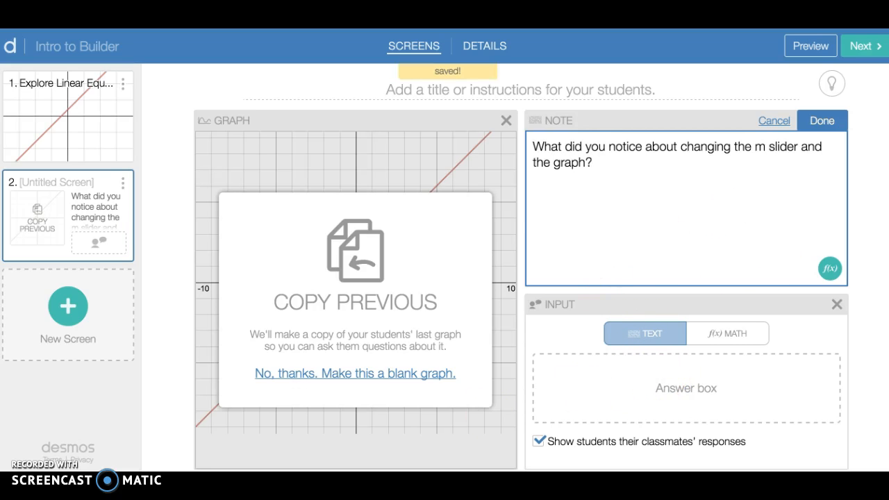
click(554, 344)
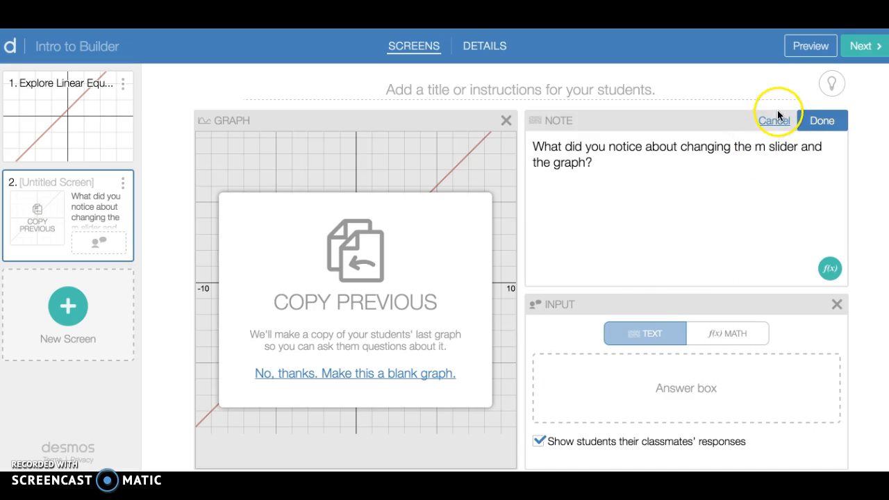
Preview both screens of the activity as students see them, and return to editing.
click(813, 47)
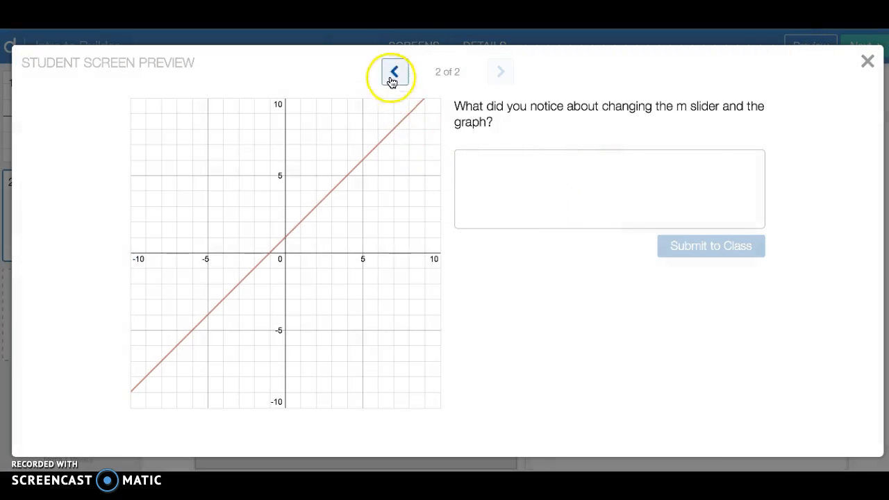
click(393, 73)
click(501, 73)
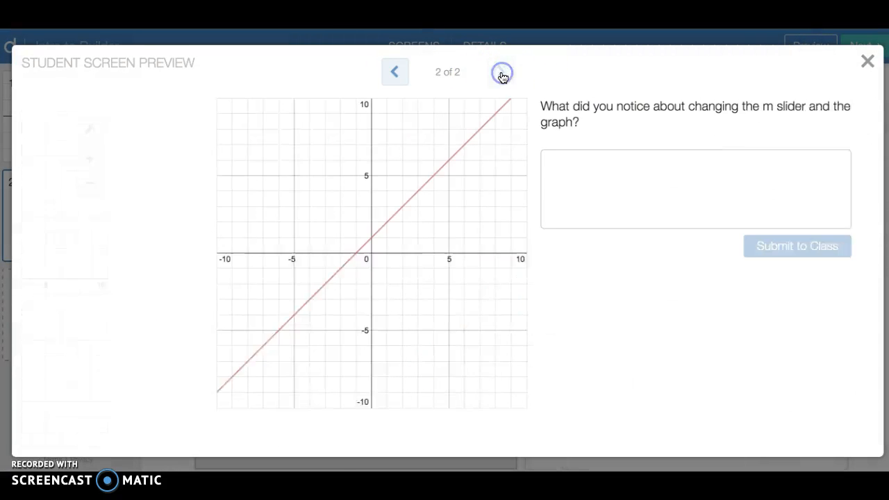
click(877, 72)
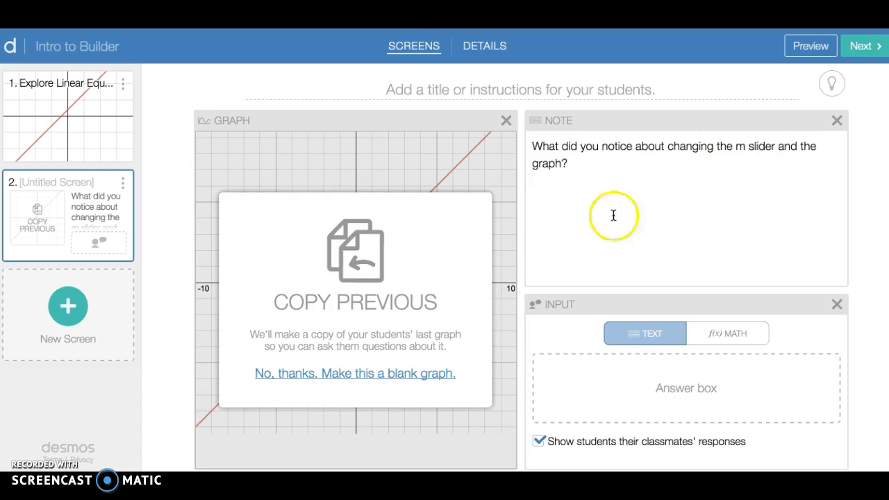
click(572, 263)
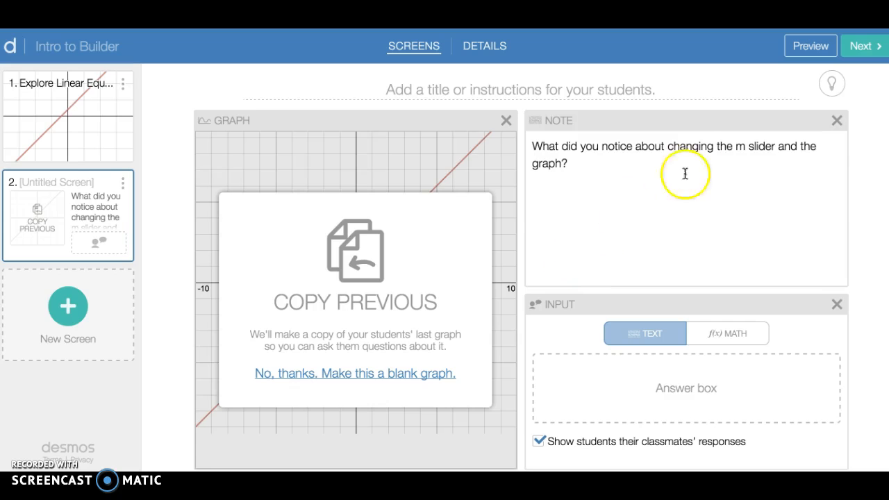
Duplicate screen 2 to create a third screen.
right_click(122, 181)
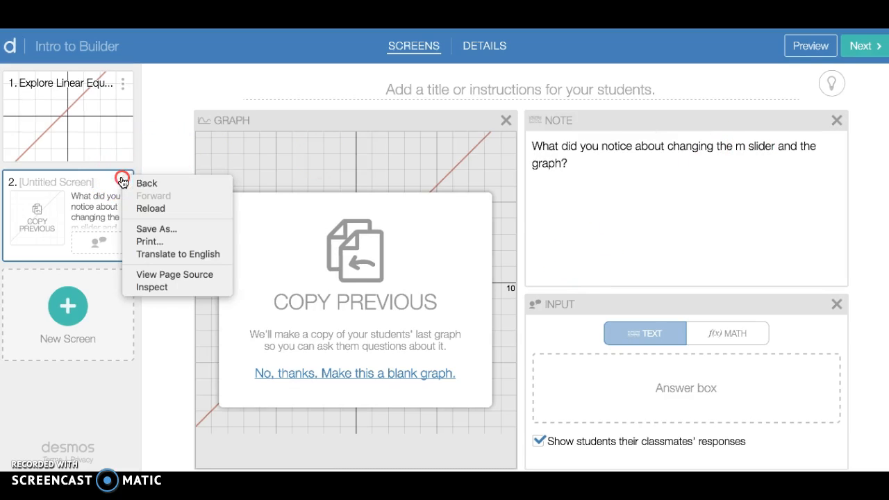
click(121, 184)
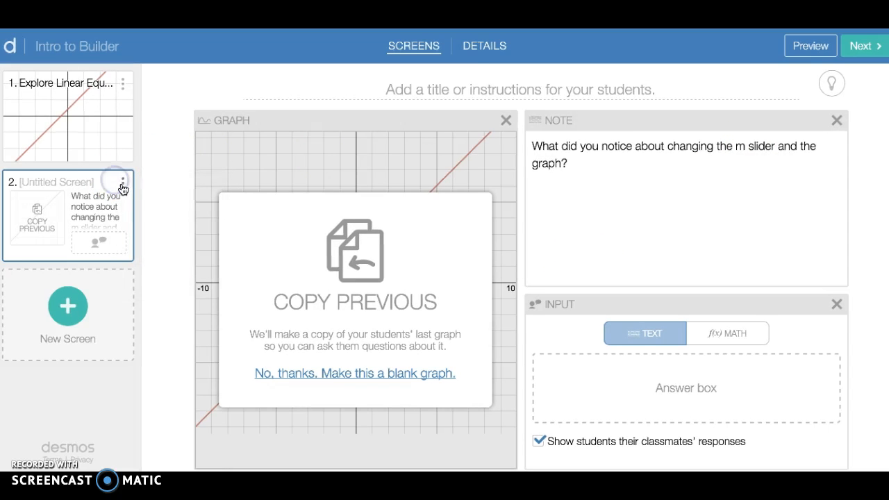
click(122, 185)
click(60, 217)
Change screen 3's question to ask about the b slider and set its answer input to Math.
click(744, 146)
click(763, 147)
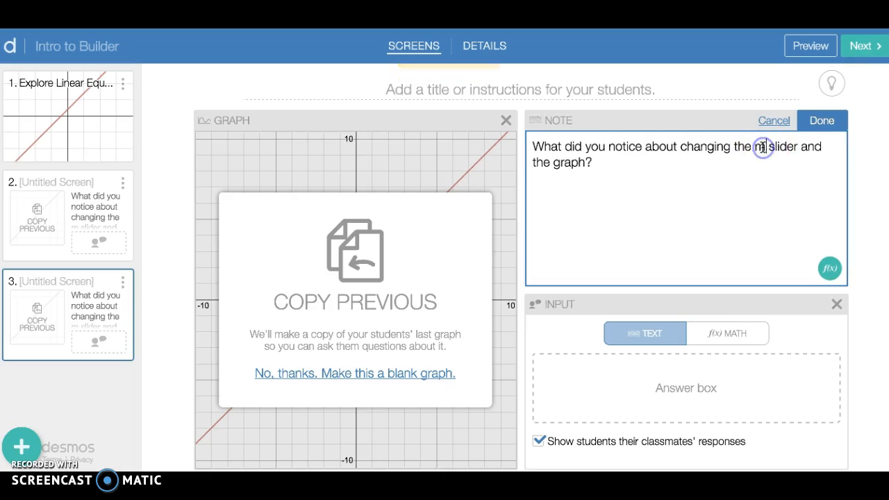
key(BackSpace)
text(b)
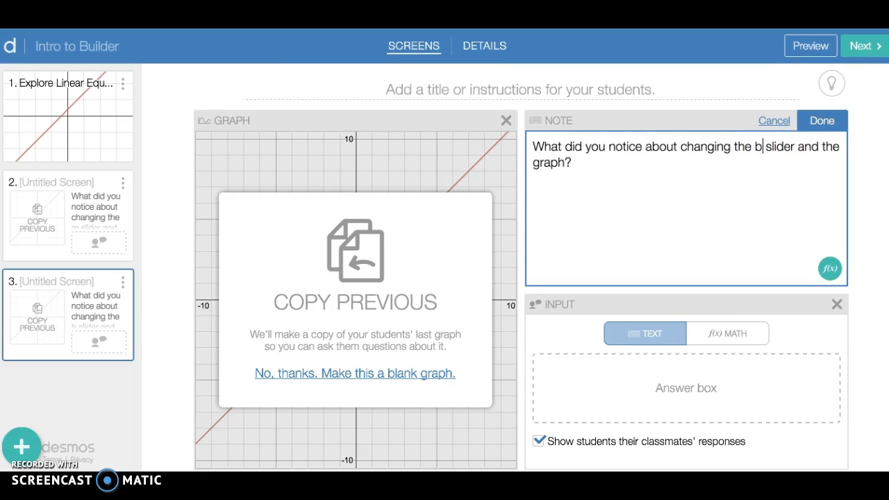
click(819, 122)
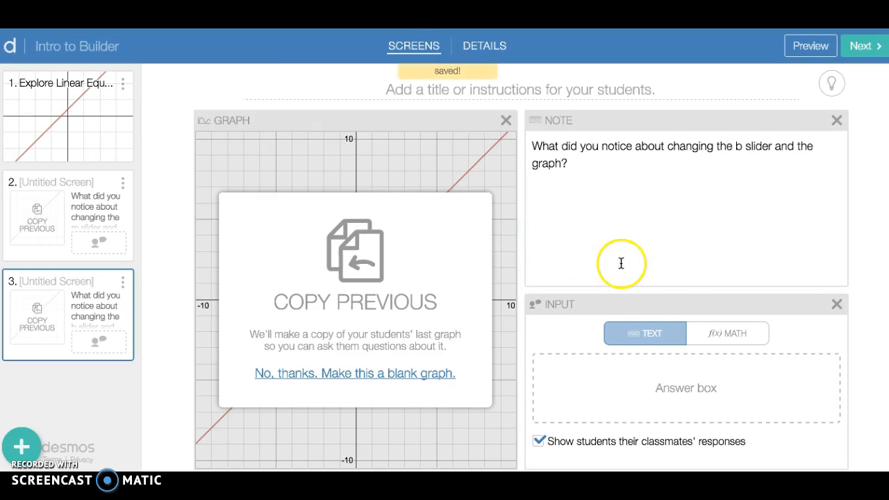
click(727, 334)
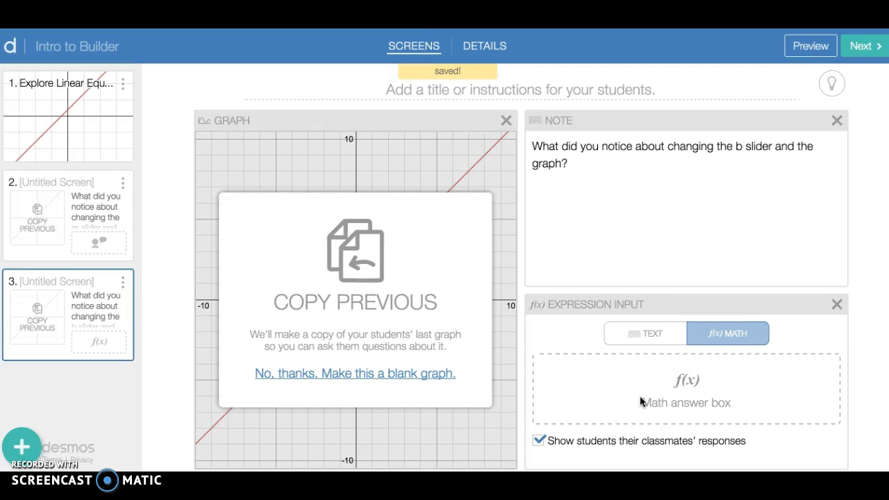
Set screen 3's answer input back to Text.
click(646, 334)
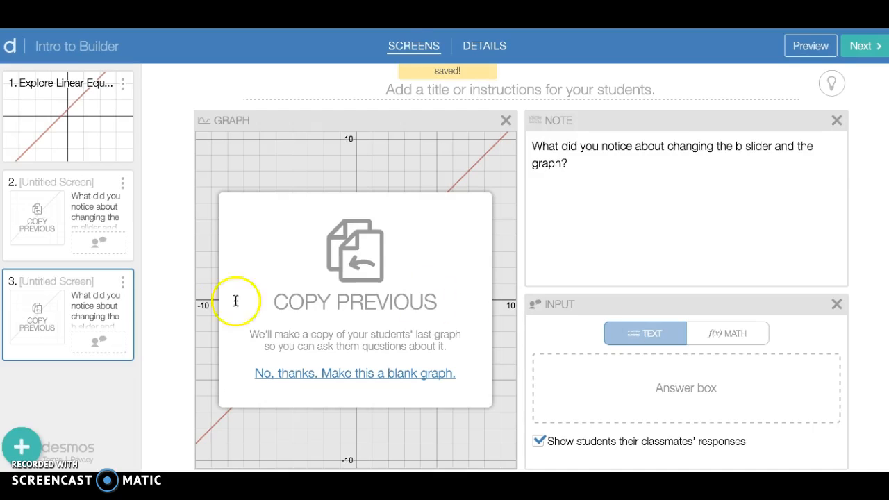
Add a fourth screen containing a sketch area, a note and a text input.
click(17, 439)
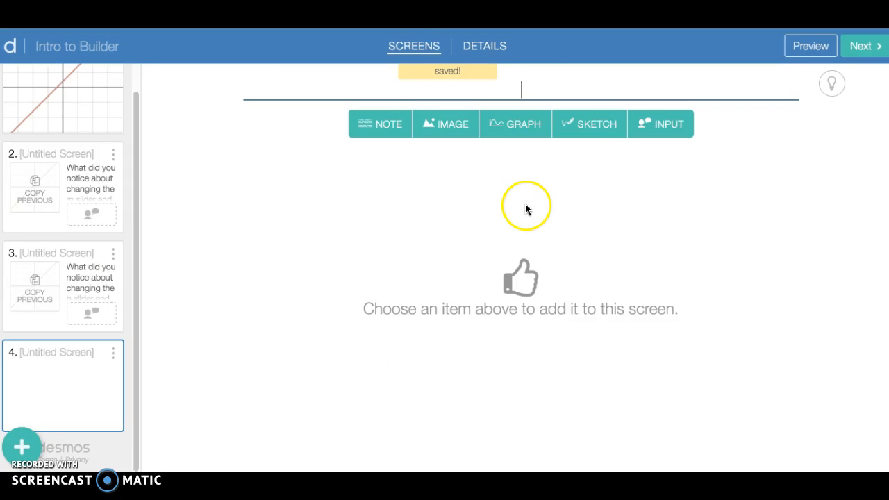
click(587, 132)
click(489, 137)
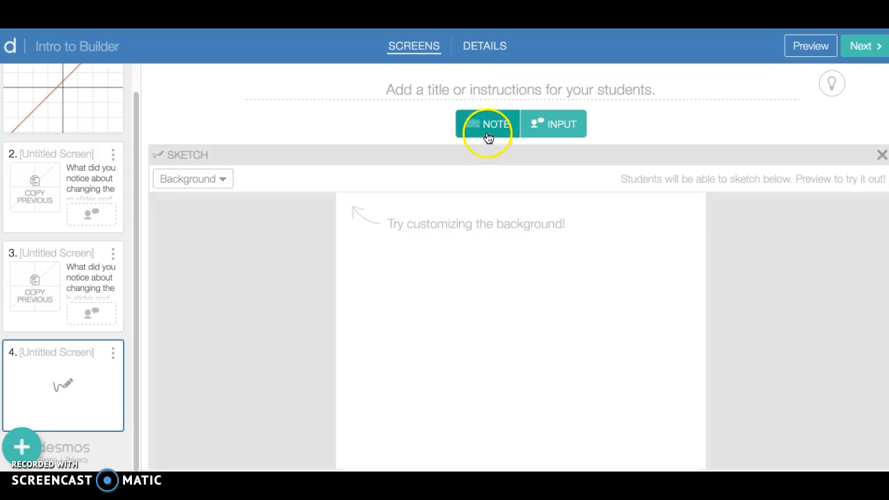
click(488, 132)
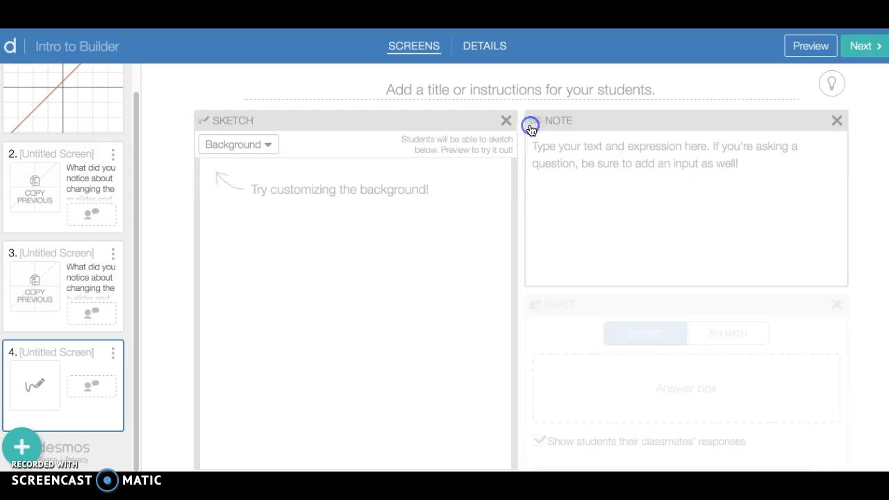
Write screen 4's note: "Sketch a graph of happiness level and time in math class. Describe what your graph shows about the relationship.".
click(654, 209)
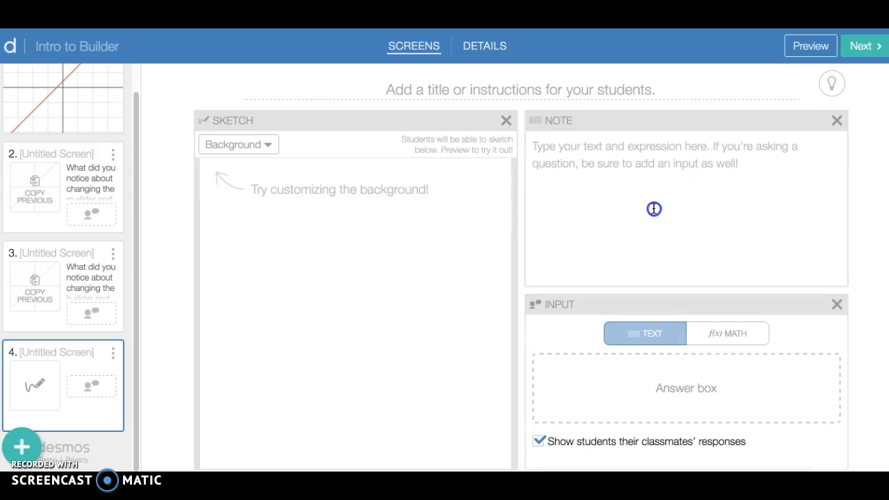
text(Sketch a graph of)
text(happ)
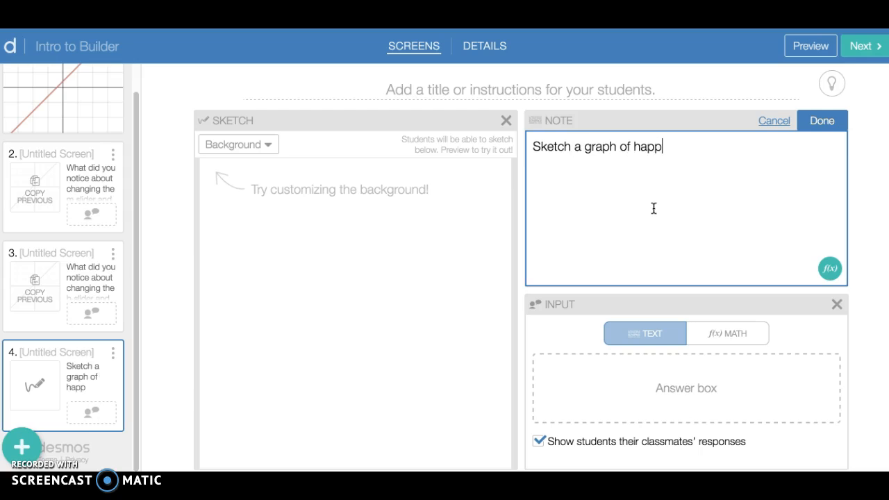
text(iness level and time in math class)
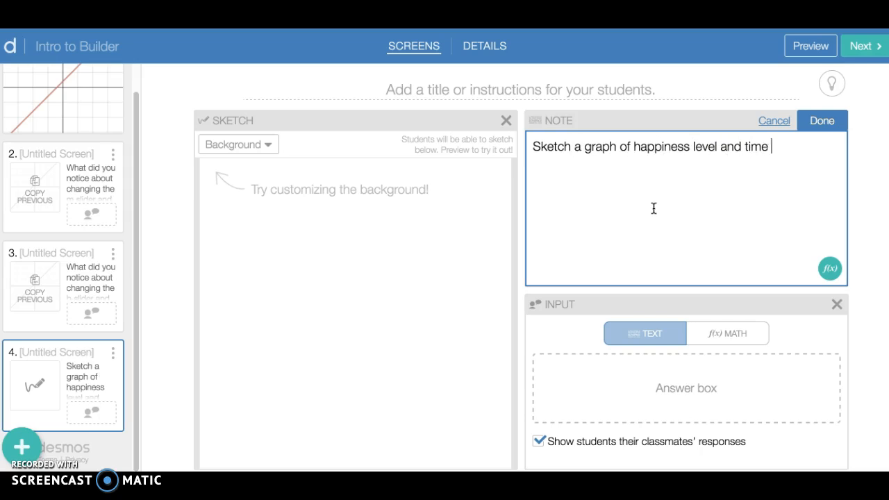
click(644, 239)
text(. Describe what your graph shows abou th)
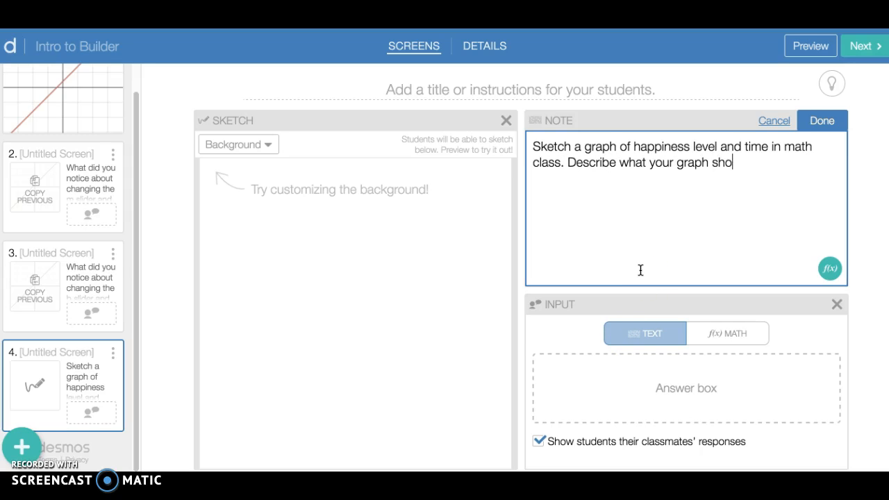
key(BackSpace)
key(BackSpace)
text(t the relationship.)
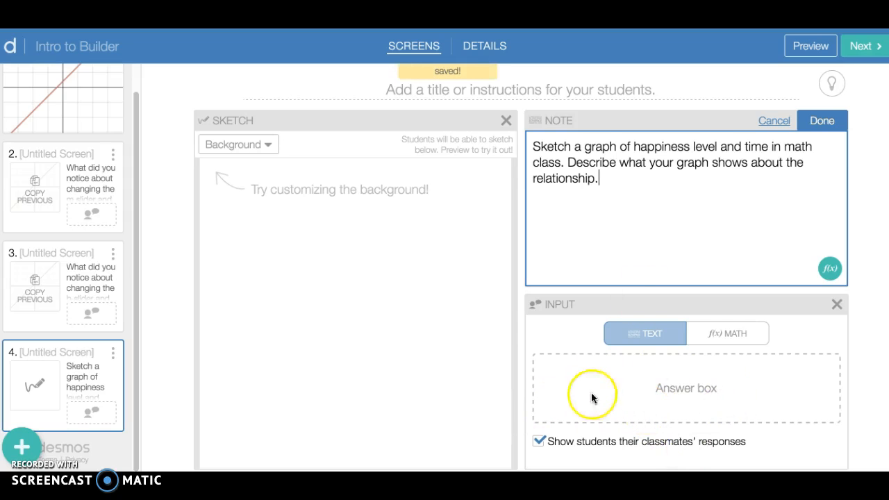
Preview screen 4 as students see it, trying out sketching, erasing and clearing, and return to editing.
click(810, 46)
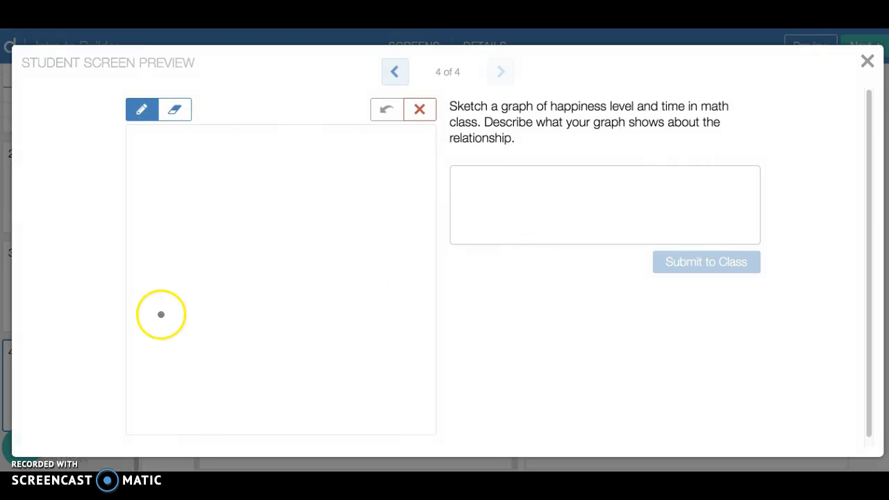
mouse_move(167, 185)
mouse_down()
mouse_move(163, 292)
mouse_move(188, 331)
mouse_move(364, 336)
mouse_up()
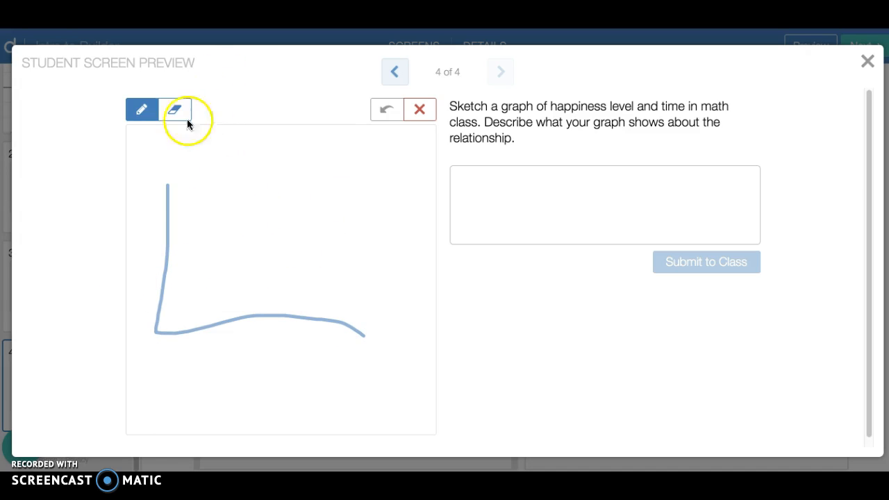
click(169, 115)
mouse_move(162, 208)
mouse_down()
mouse_move(173, 292)
mouse_move(364, 339)
mouse_move(155, 249)
mouse_move(174, 301)
mouse_move(236, 266)
mouse_move(231, 172)
mouse_up()
click(419, 109)
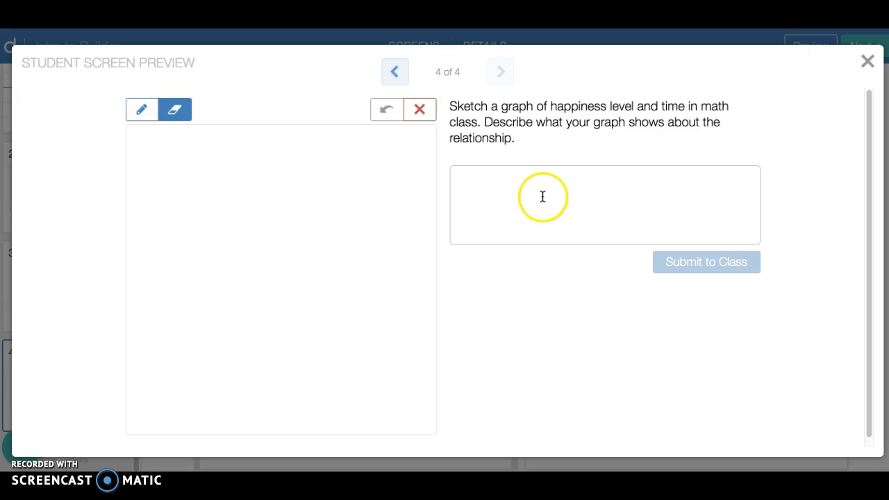
click(868, 62)
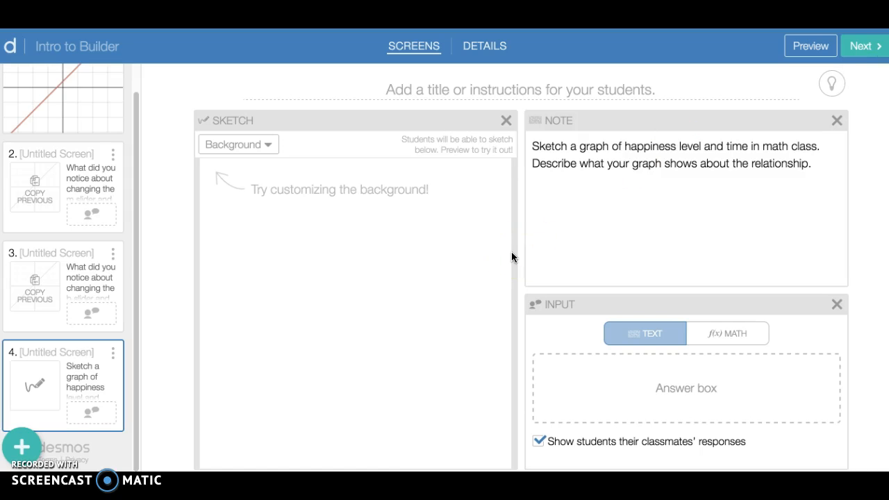
Give screen 1 the teacher tip "Introduction exploration. Walk around the classroom and help students if this is their first time using the Desmos calculator".
click(78, 297)
click(28, 198)
click(70, 125)
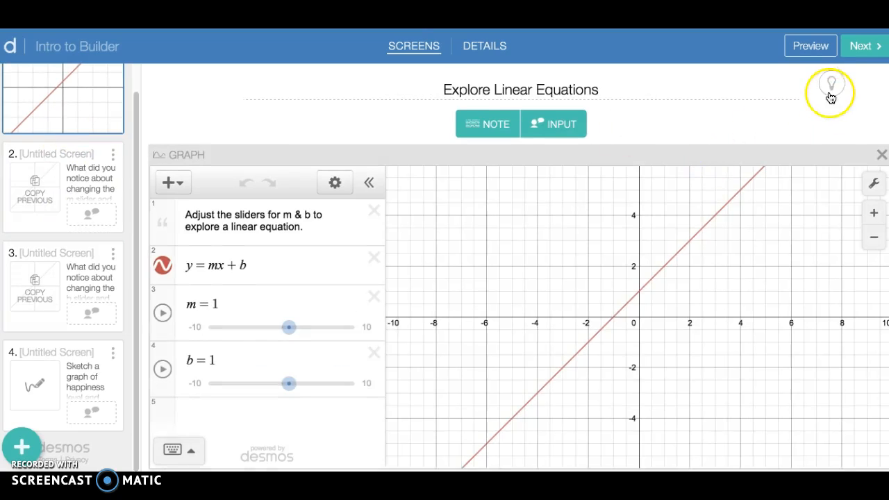
click(831, 85)
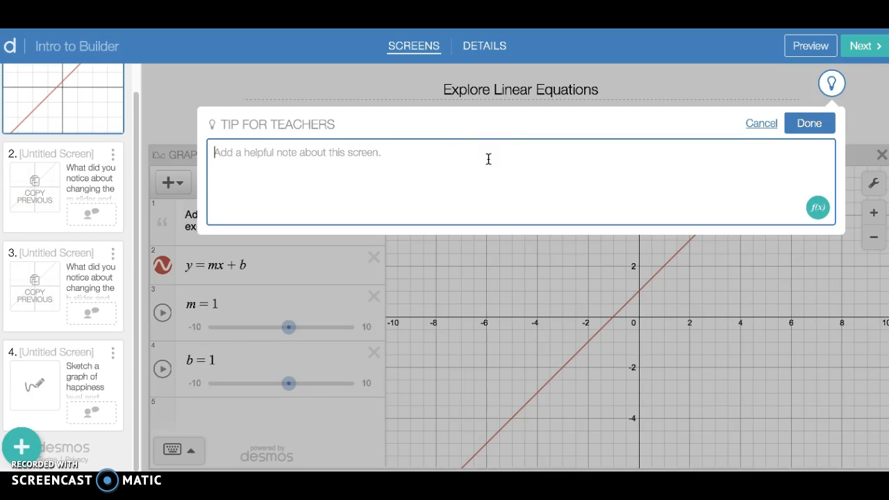
text(Int)
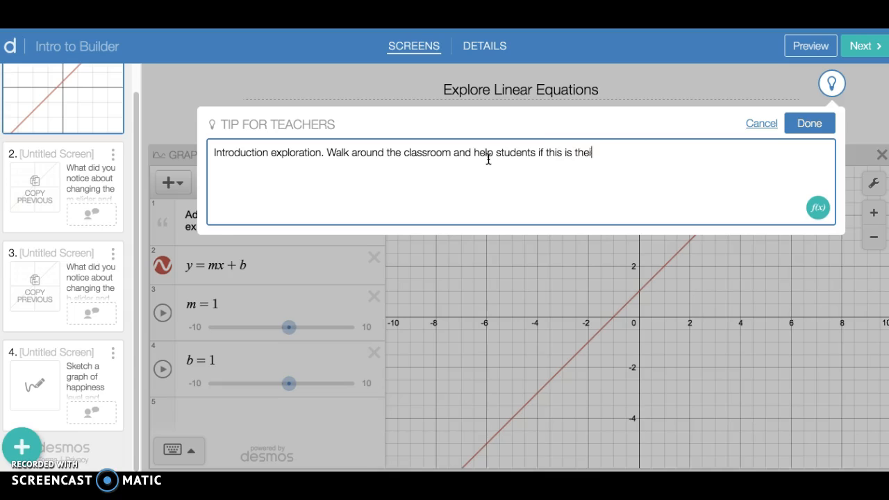
text(t time using the des)
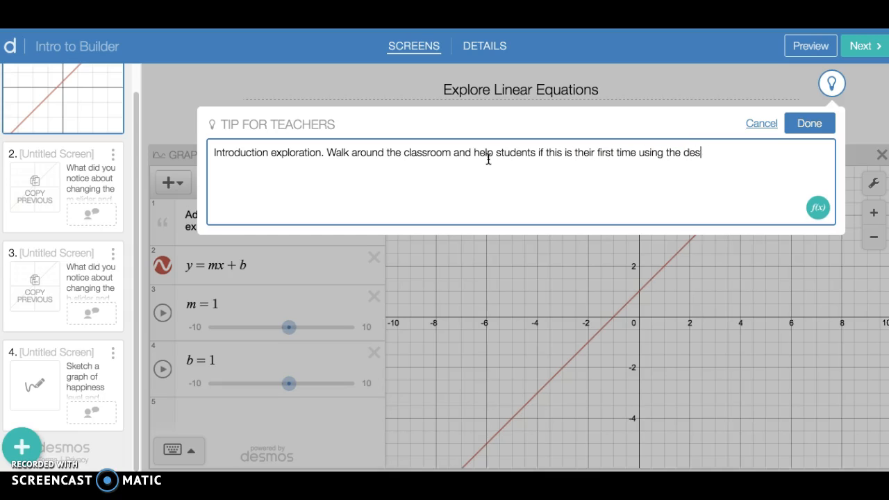
text( calculator)
click(809, 123)
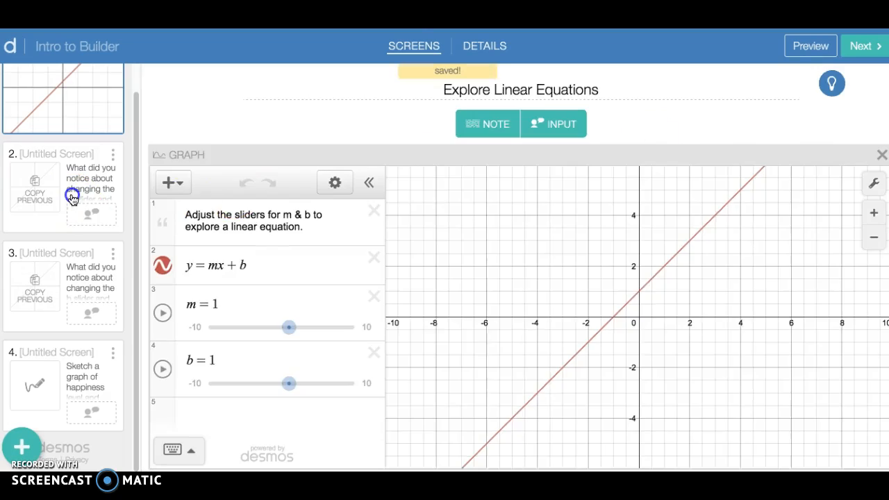
click(72, 194)
click(33, 271)
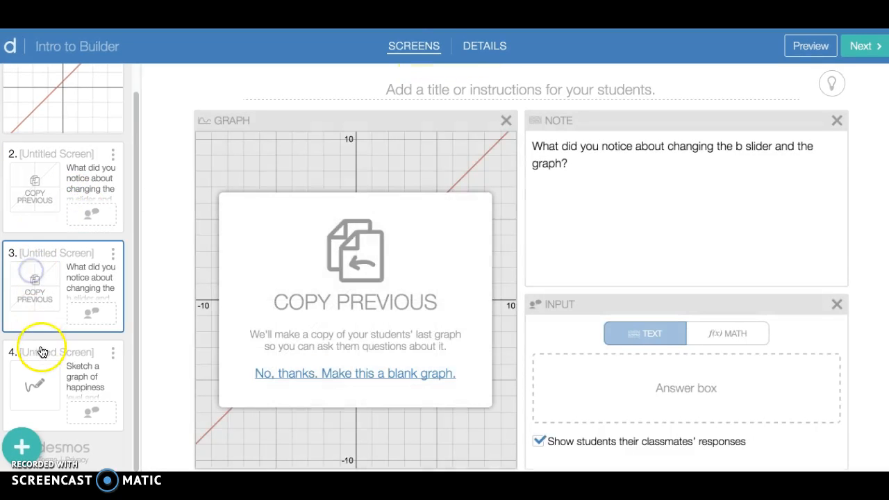
click(39, 355)
Enter the activity description "intro to the activity builder; linear functions, sliders" and make the activity private.
click(484, 46)
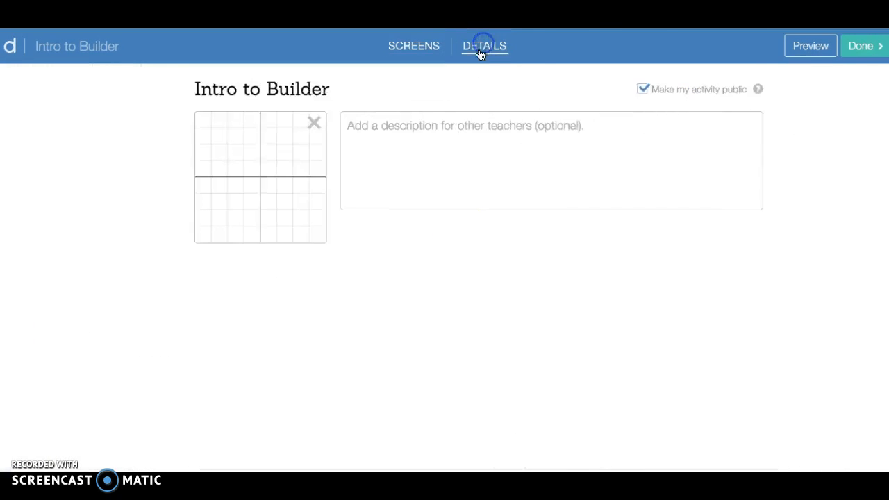
click(361, 173)
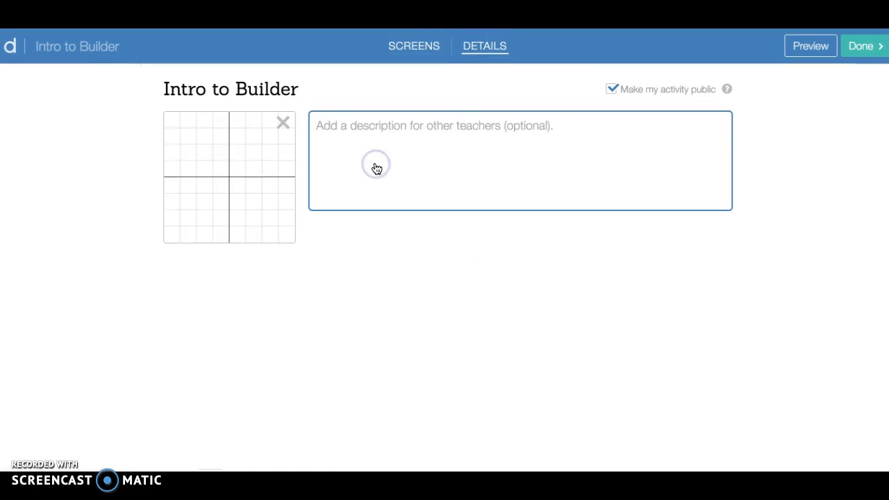
text(intro to t)
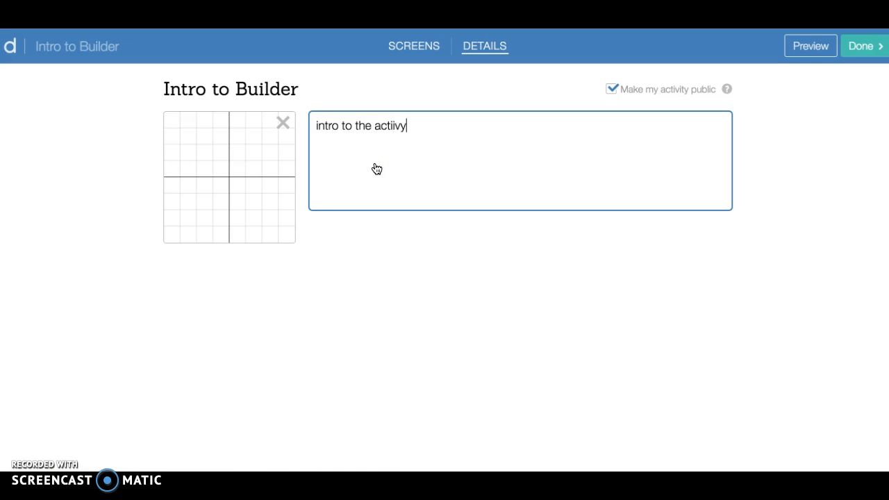
text(he activity builder;)
text(linear)
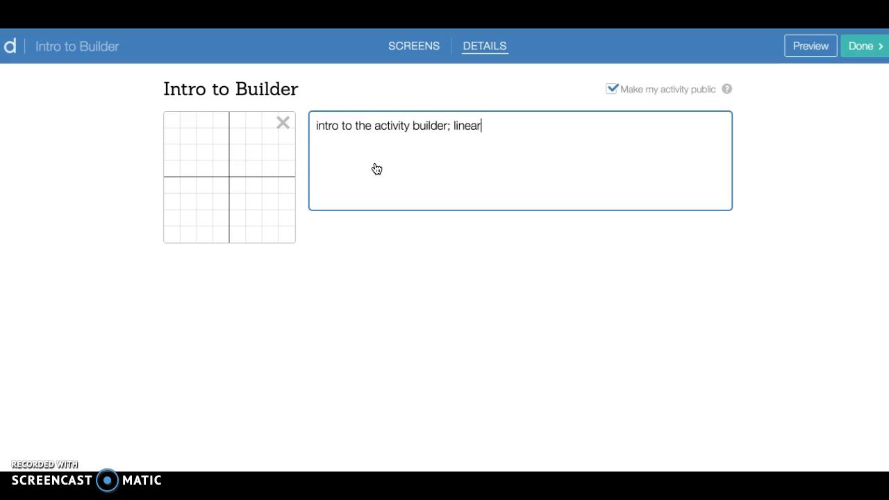
text( functions, sliders)
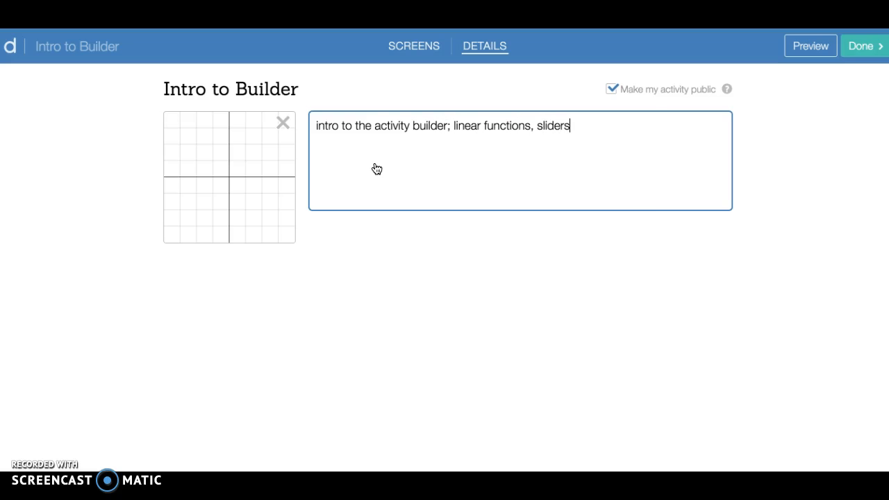
click(614, 91)
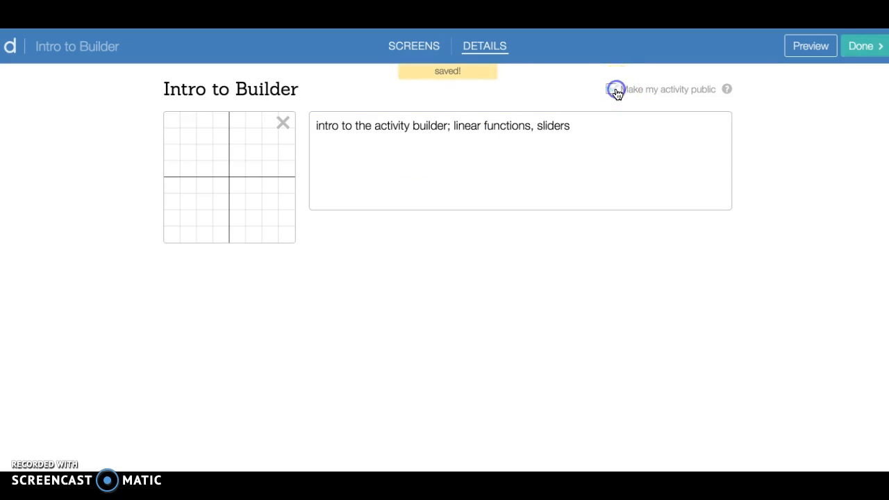
Finish editing the activity and start a new class session of it.
click(863, 53)
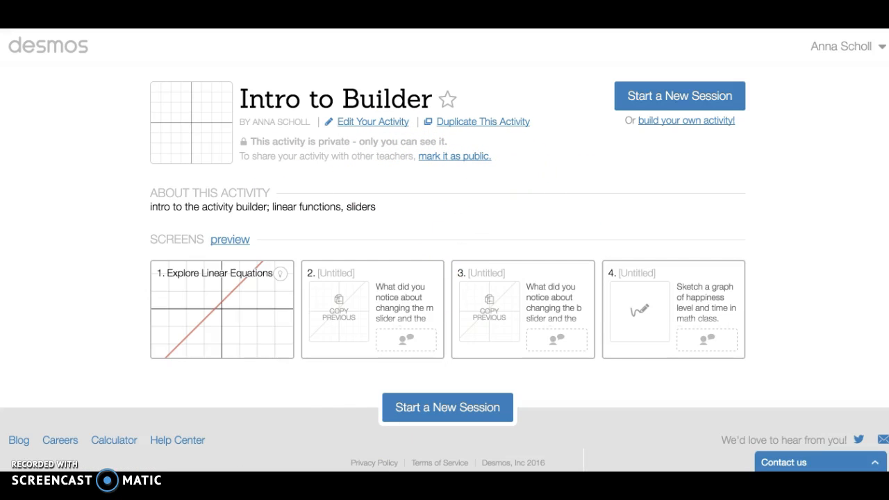
click(466, 415)
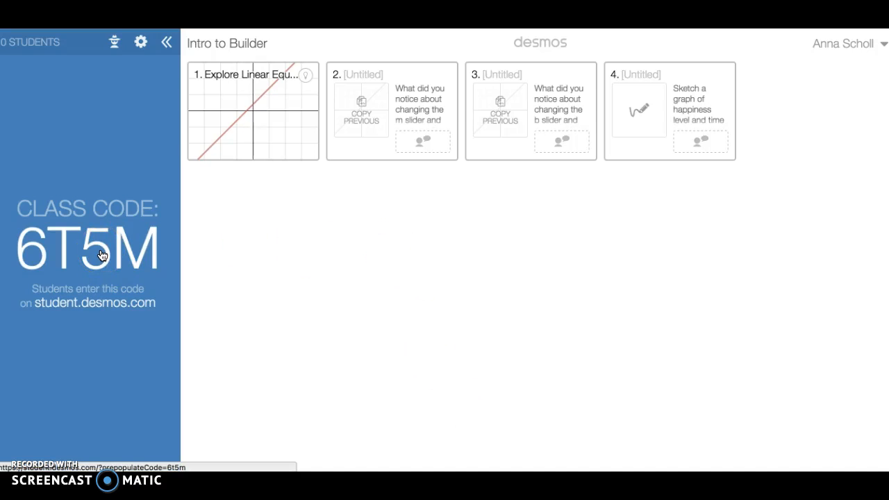
right_click(103, 254)
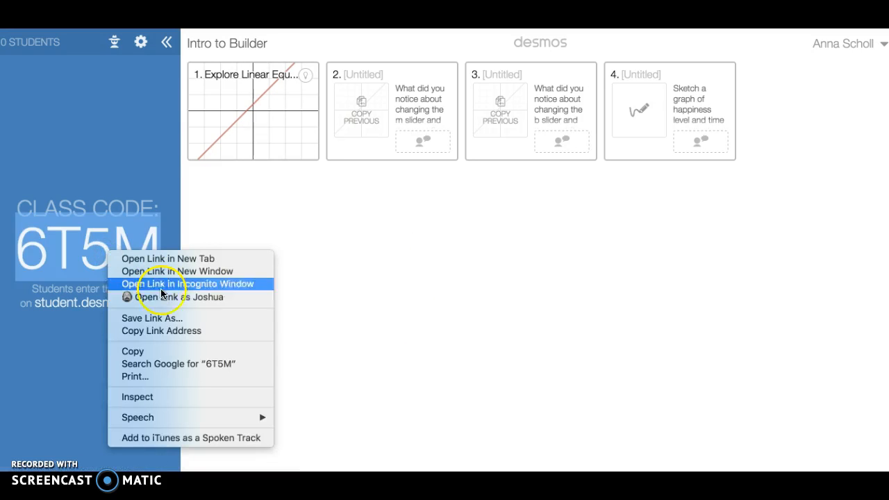
click(381, 271)
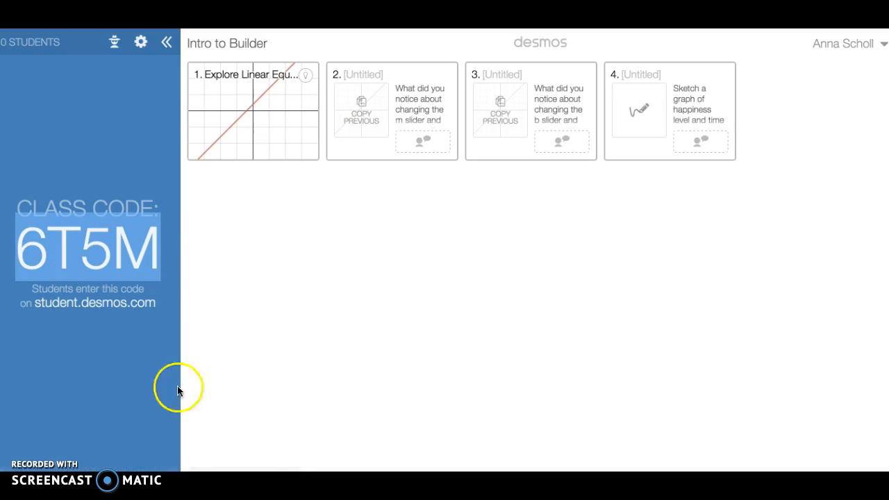